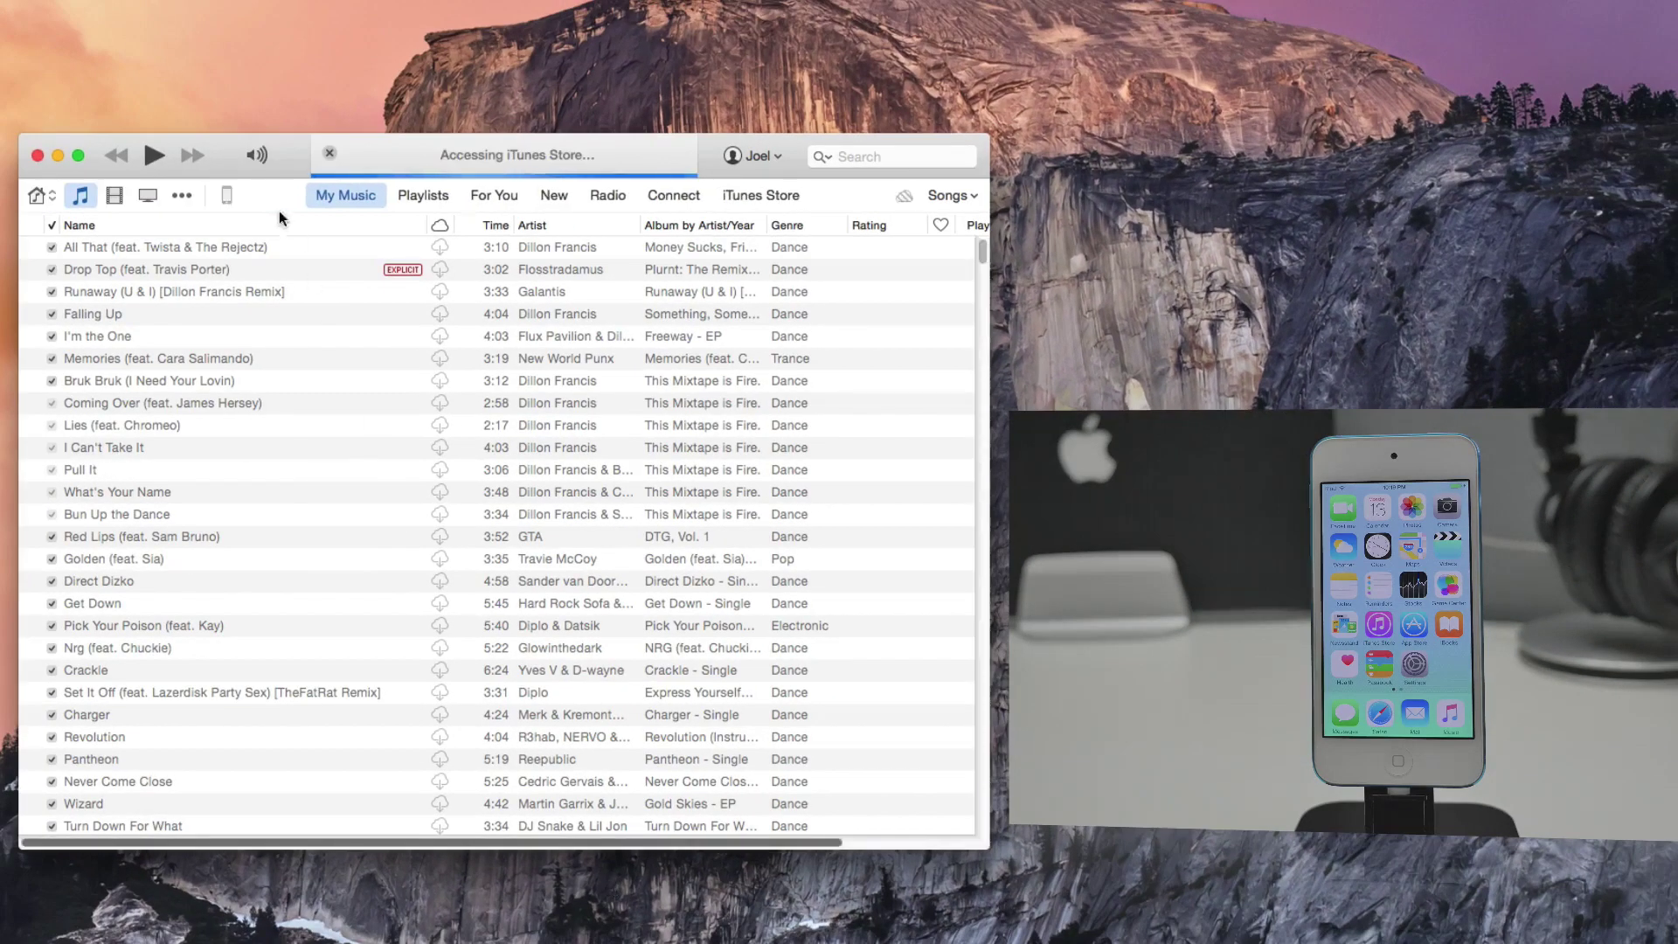
# Open the connected iPod touch's Summary page in iTunes to check iOS 8.4 and backups
pyautogui.click(227, 196)
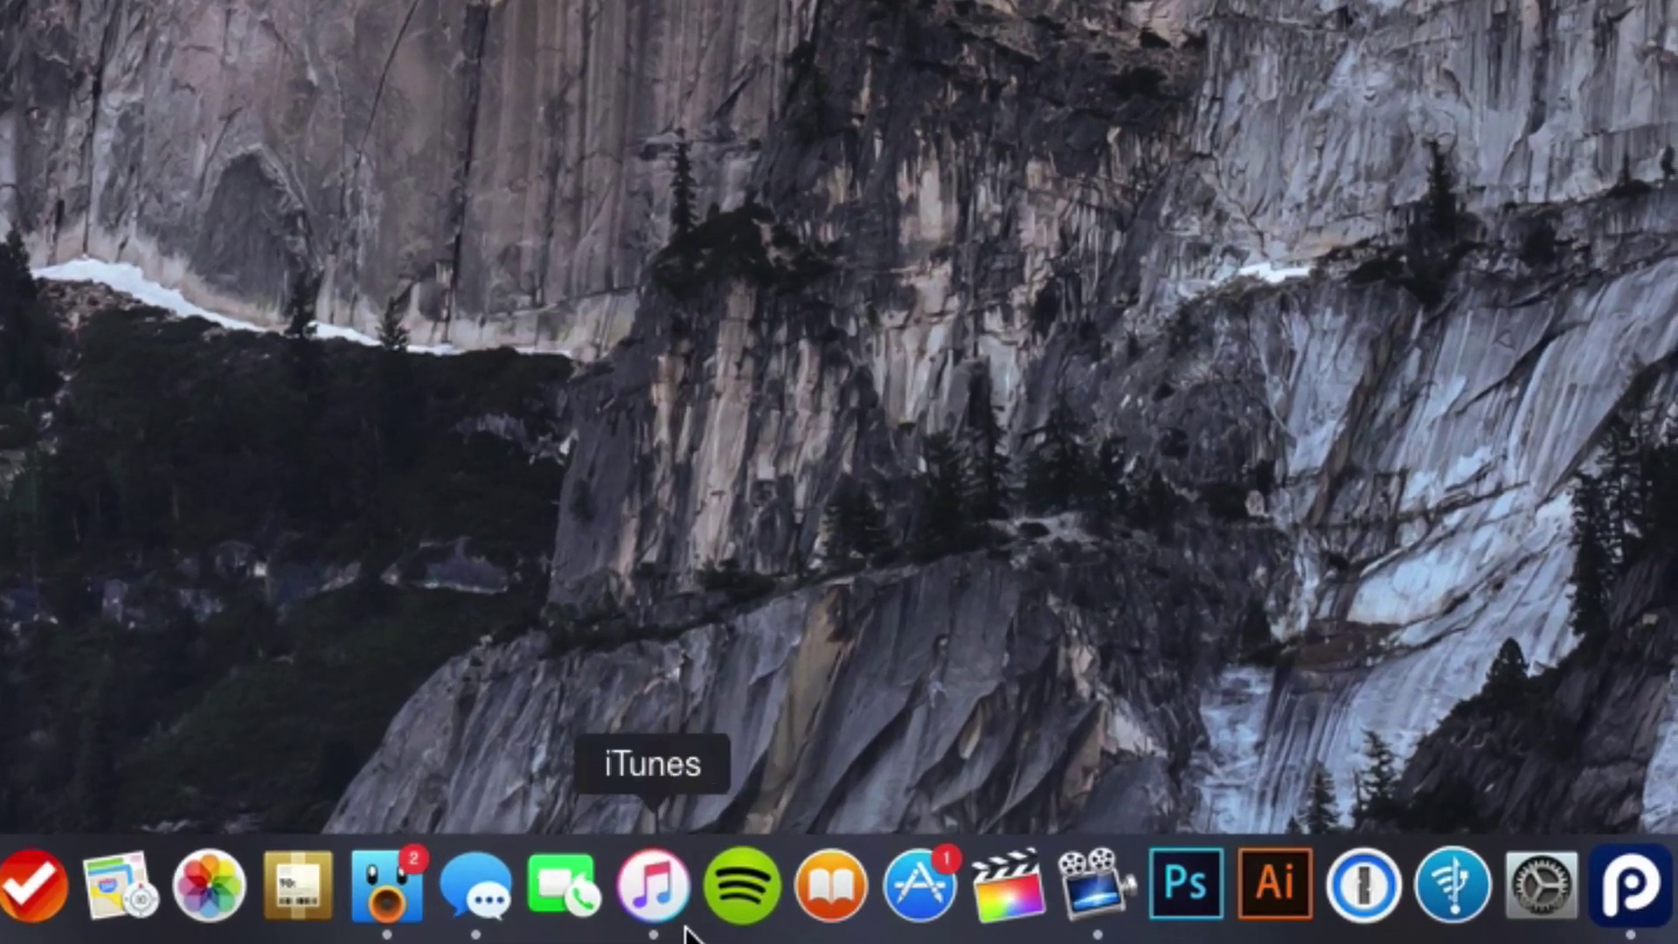
# Quit iTunes from its Dock icon's context menu
pyautogui.rightClick(692, 888)
pyautogui.click(682, 780)
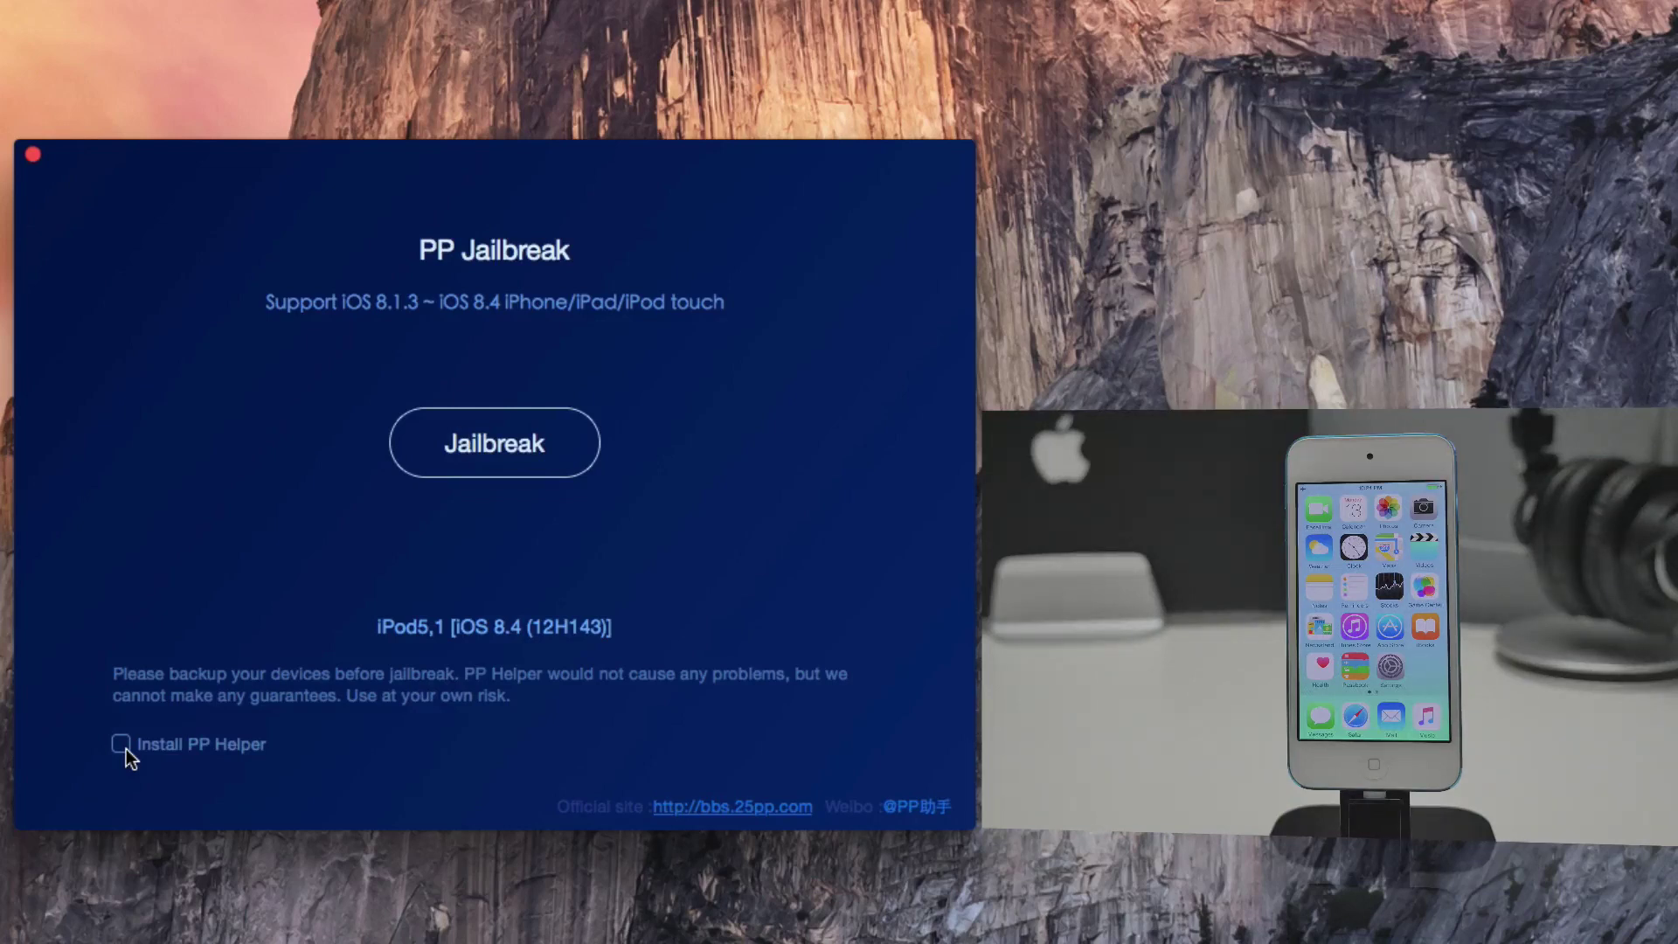
pyautogui.click(499, 445)
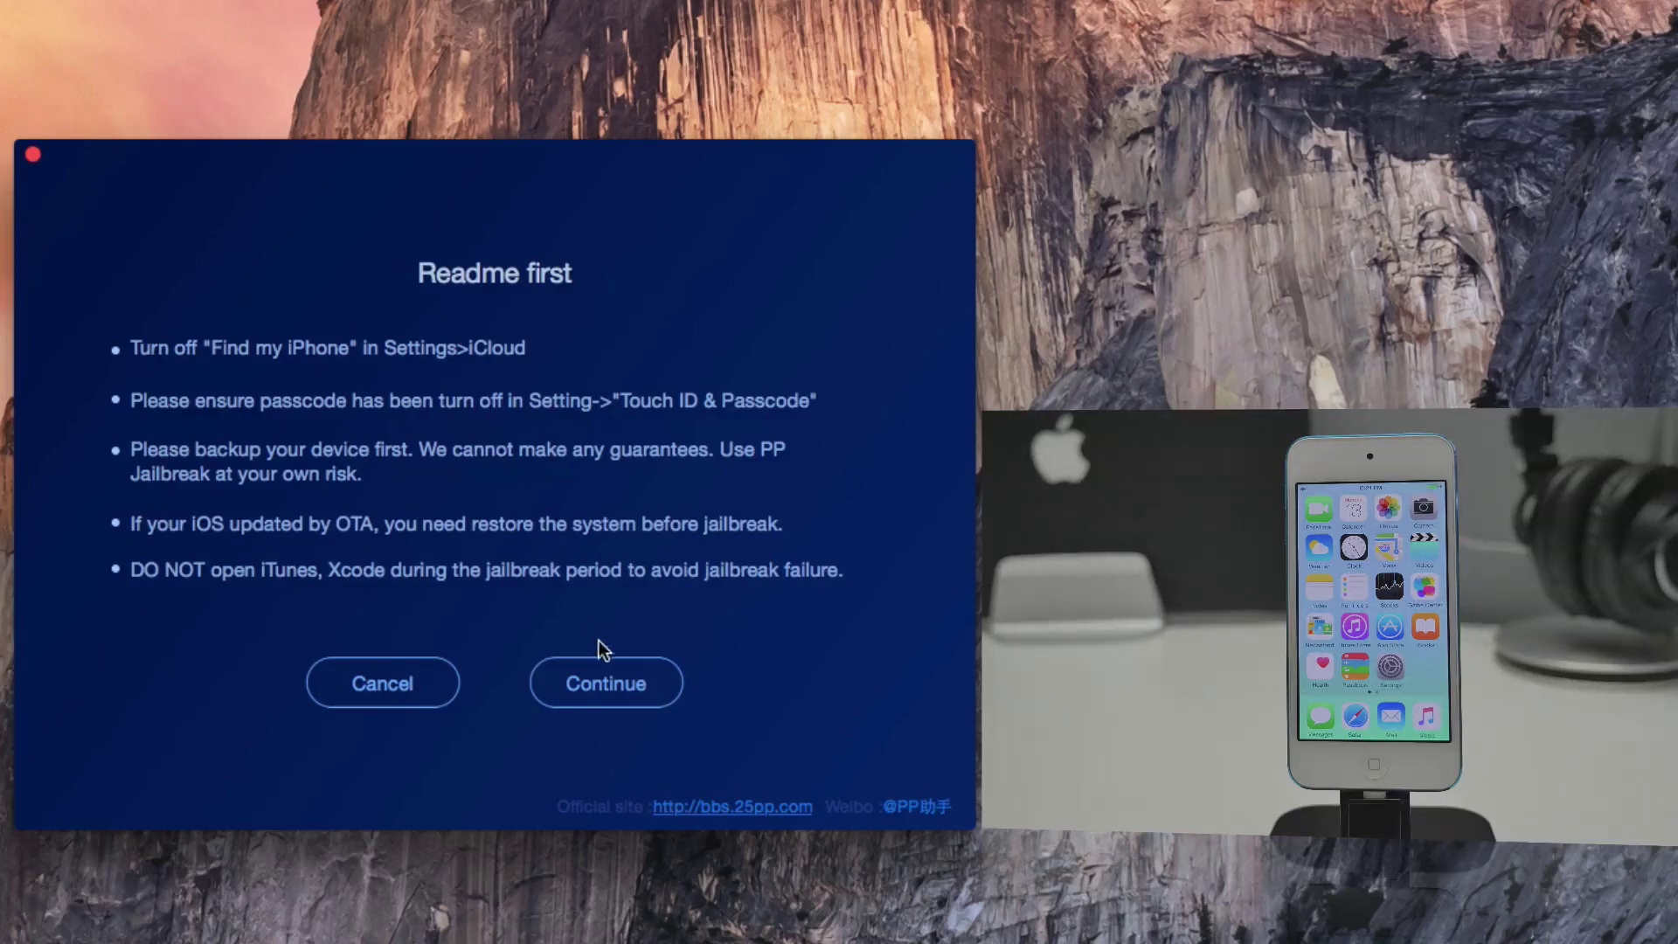
# Accept the Readme first warnings to start jailbreaking the iPod touch
pyautogui.click(615, 692)
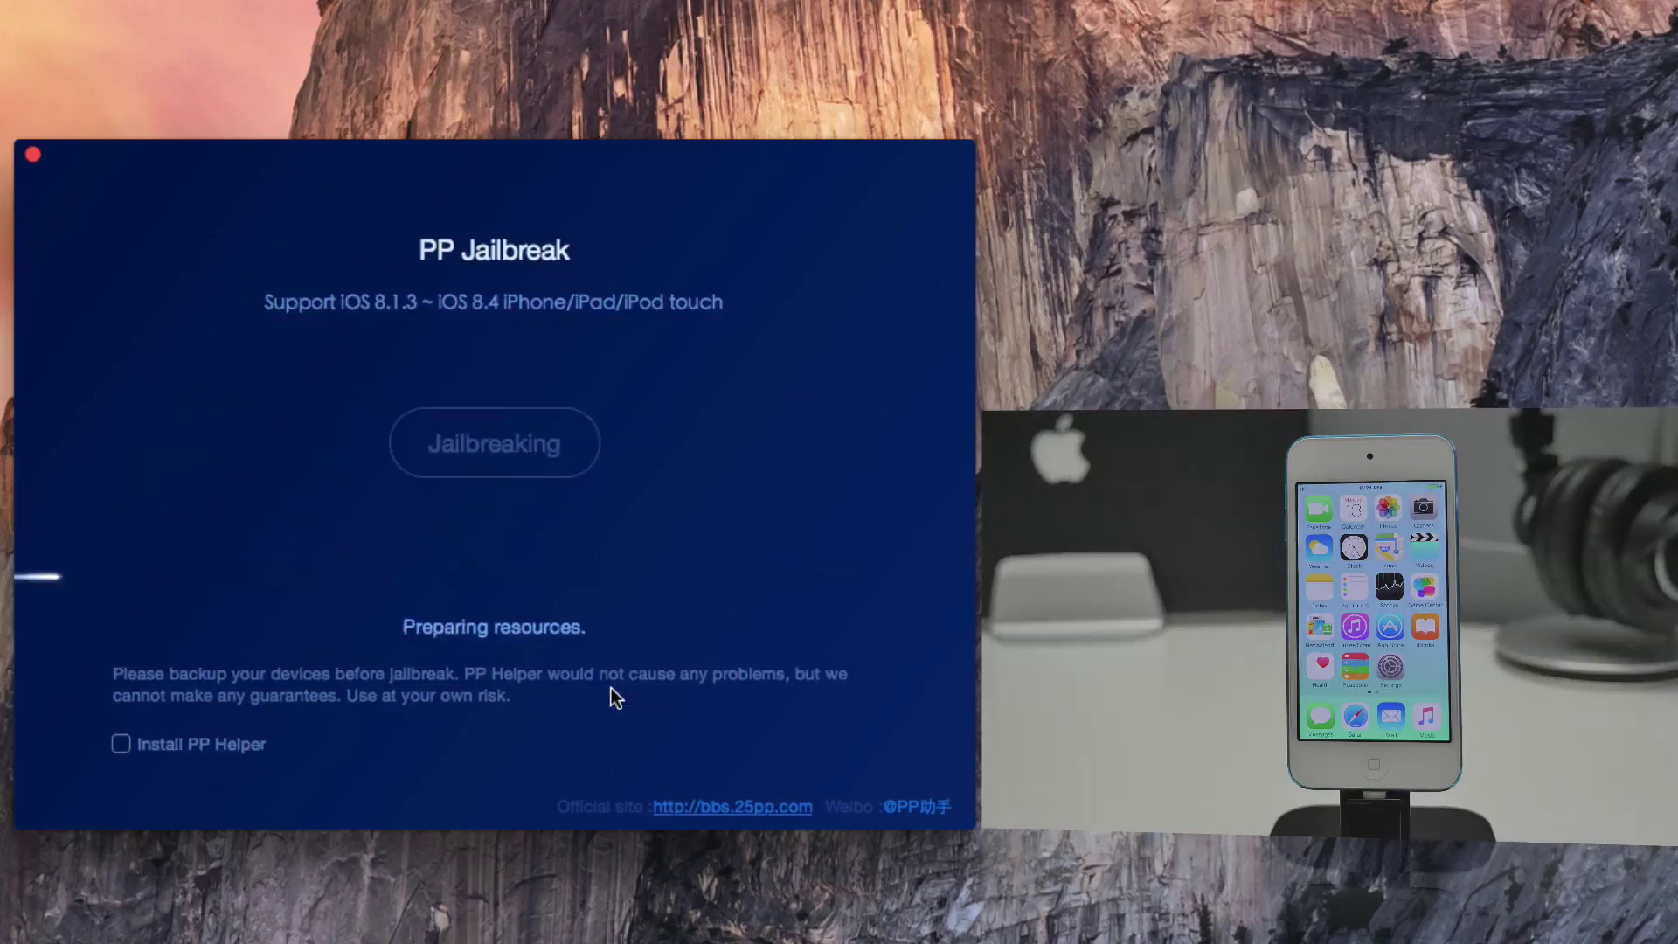